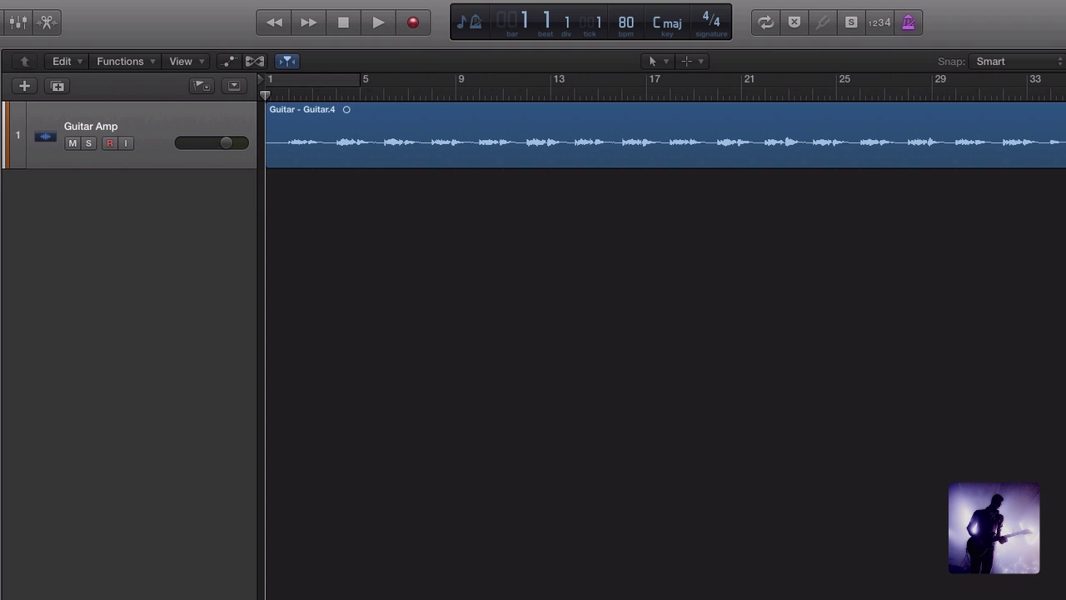
Add a Freeze button to the Guitar Amp track header through Configure Track Header.
{"action": "right_click", "coordinate": [115, 122]}
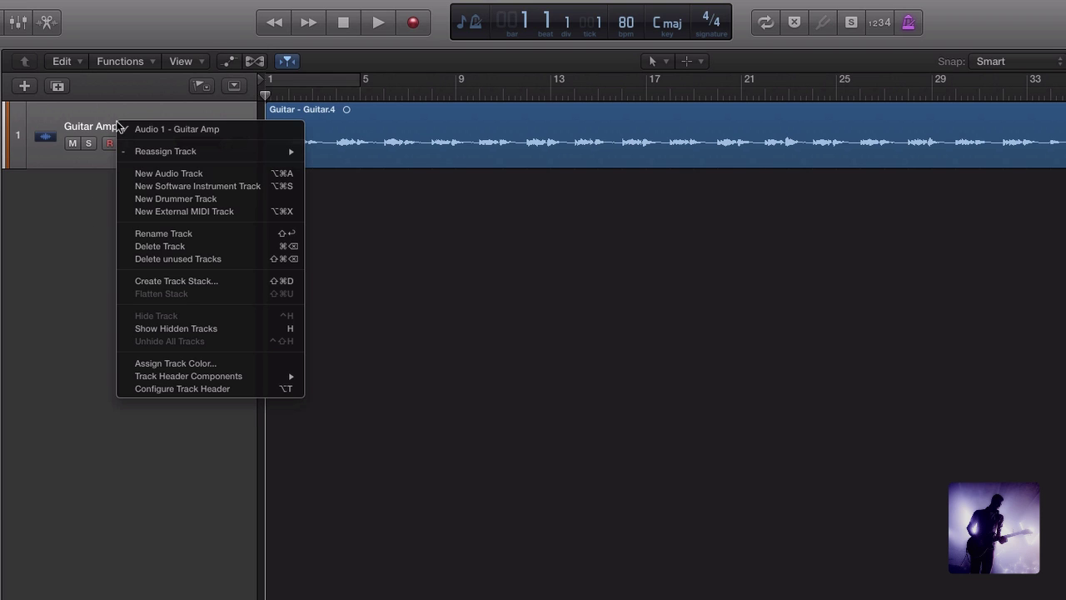
{"action": "left_click", "coordinate": [207, 389]}
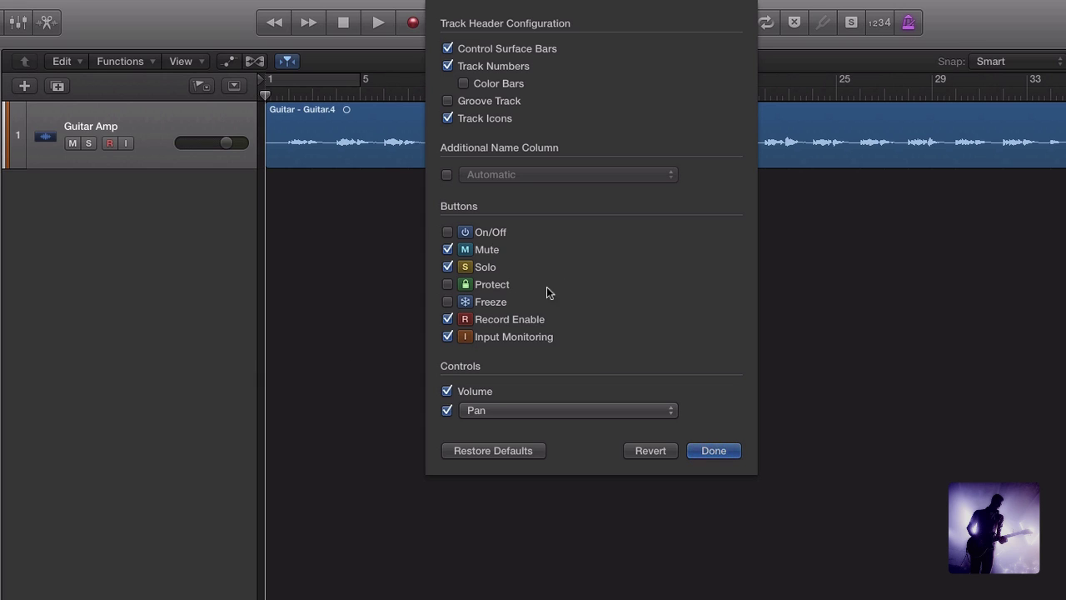
{"action": "left_click", "coordinate": [448, 302]}
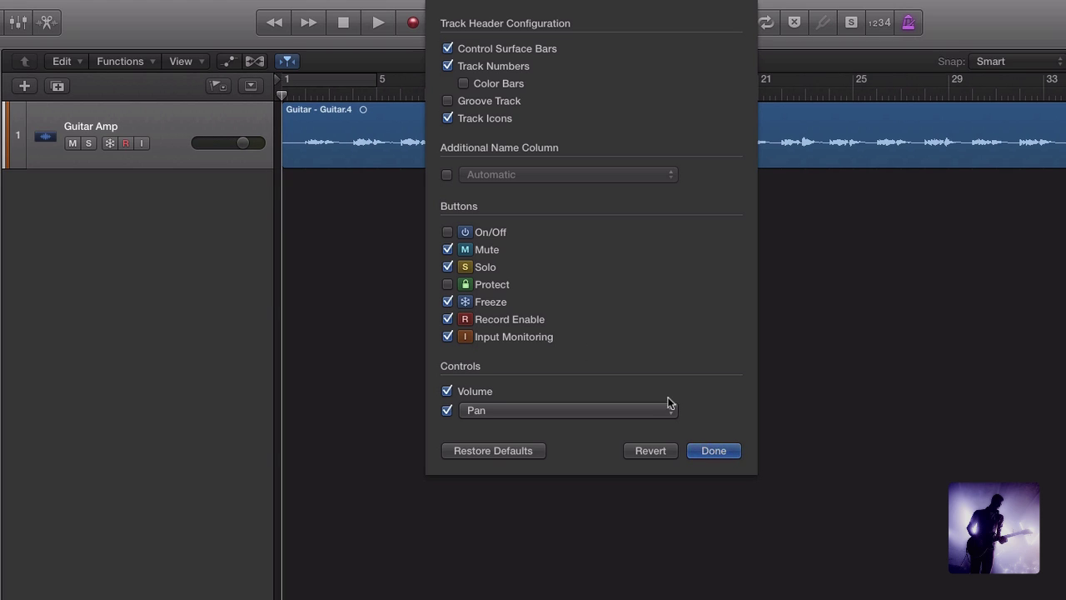
{"action": "left_click", "coordinate": [712, 450]}
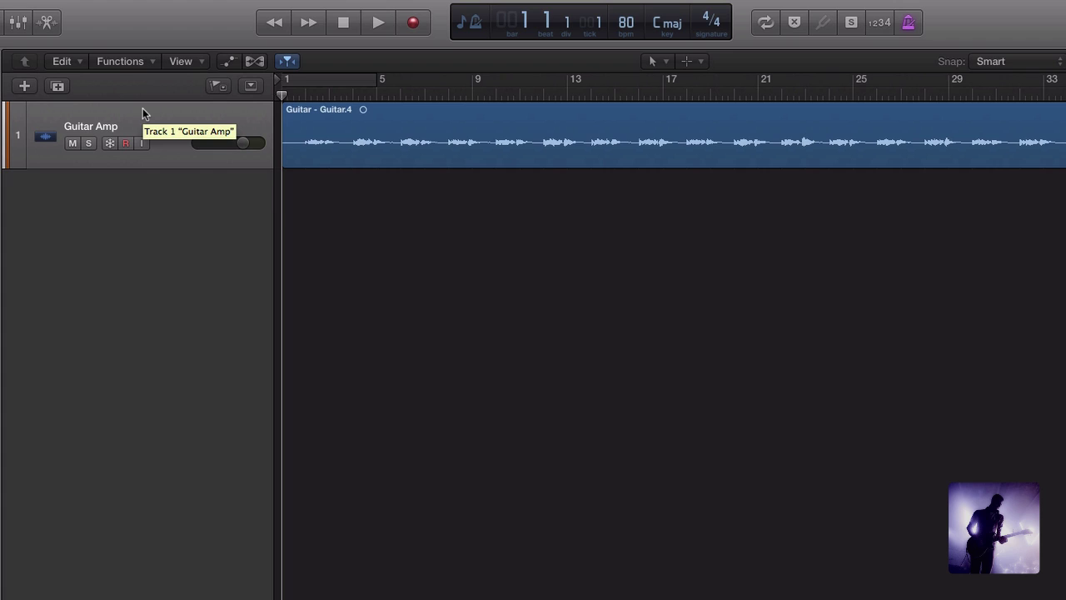
Mark the Guitar Amp track for freezing in Source Only mode.
{"action": "left_click", "coordinate": [110, 143]}
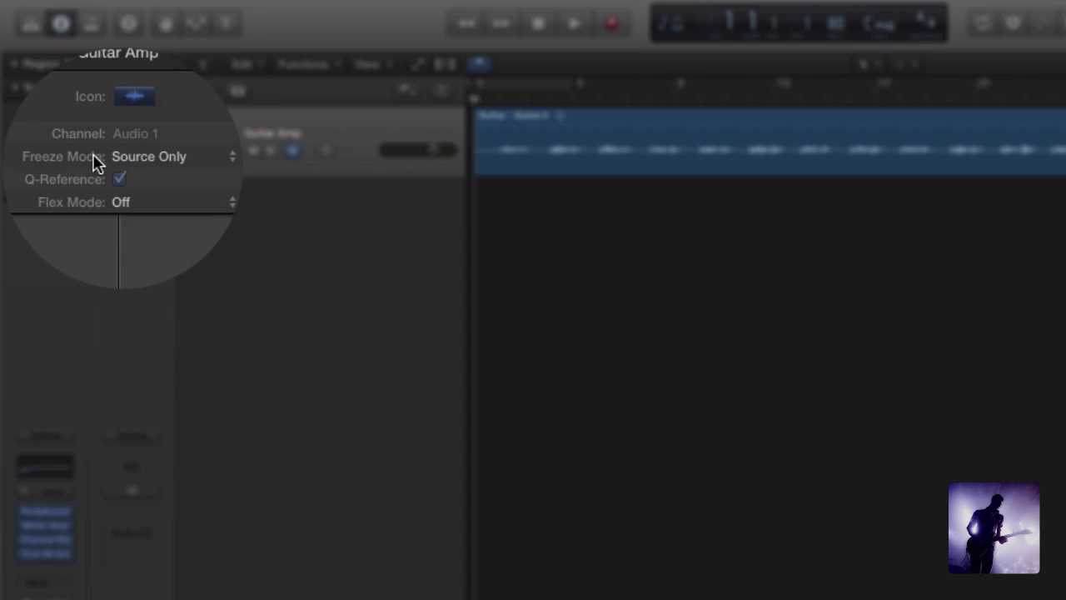
{"action": "left_click", "coordinate": [198, 158]}
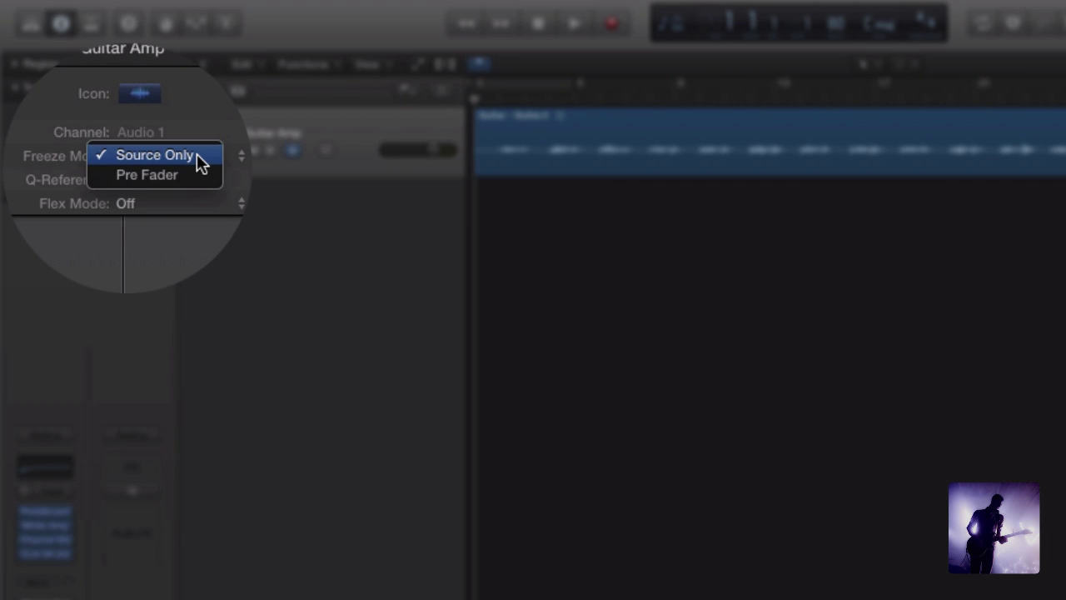
{"action": "left_click", "coordinate": [204, 178]}
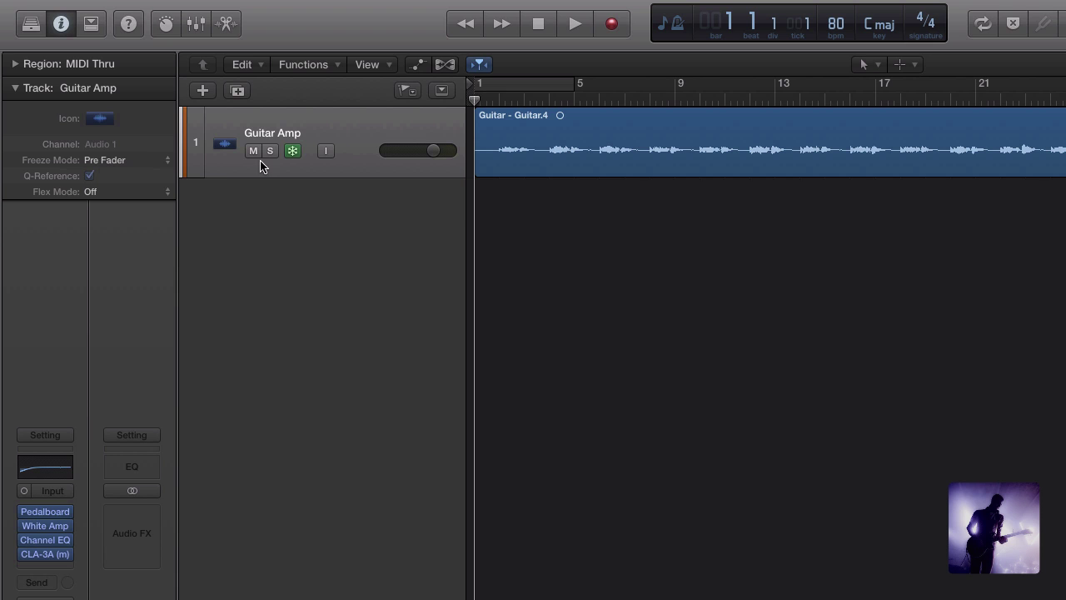
{"action": "left_click", "coordinate": [154, 159]}
{"action": "left_click", "coordinate": [136, 146]}
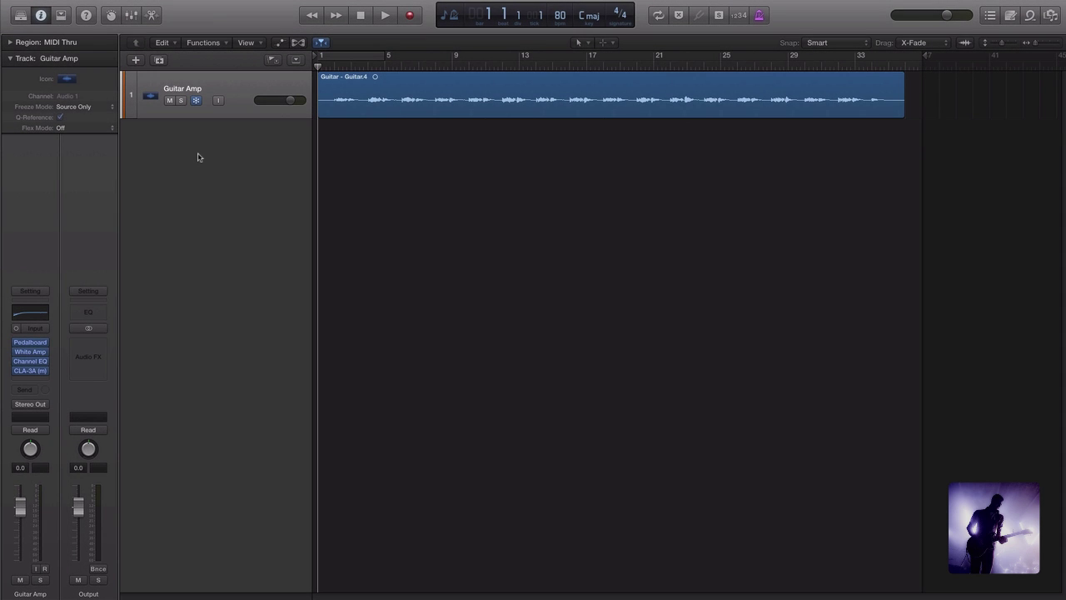
Start playback to render the Guitar Amp freeze, then toggle its header Freeze button.
{"action": "key", "text": "space"}
{"action": "left_click", "coordinate": [196, 100]}
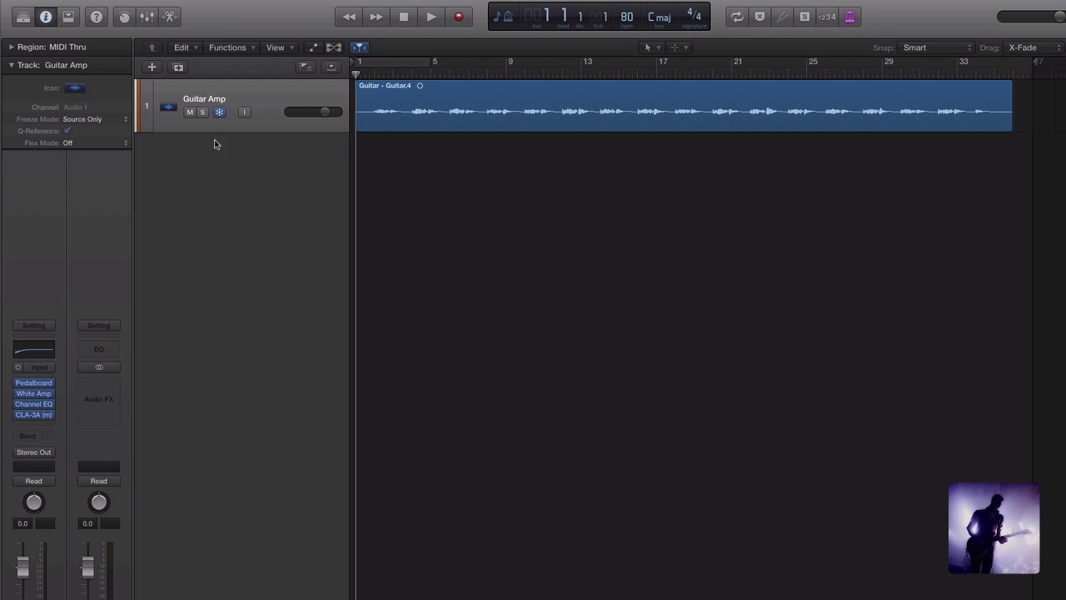
Set the control bar LCD to a Custom layout showing CPU and HD load meters.
{"action": "right_click", "coordinate": [238, 19]}
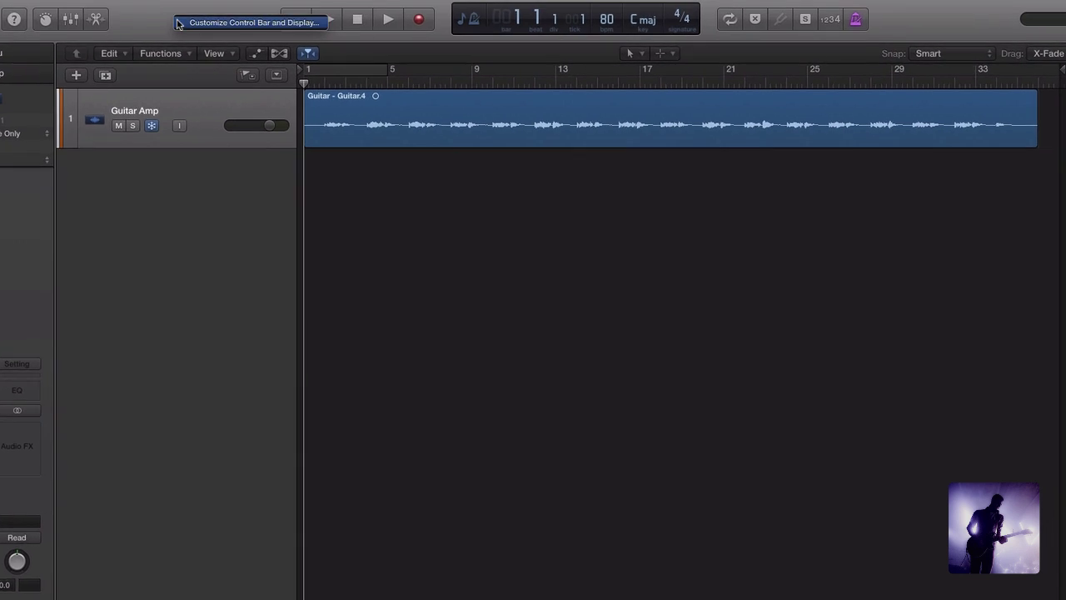
{"action": "left_click", "coordinate": [62, 28]}
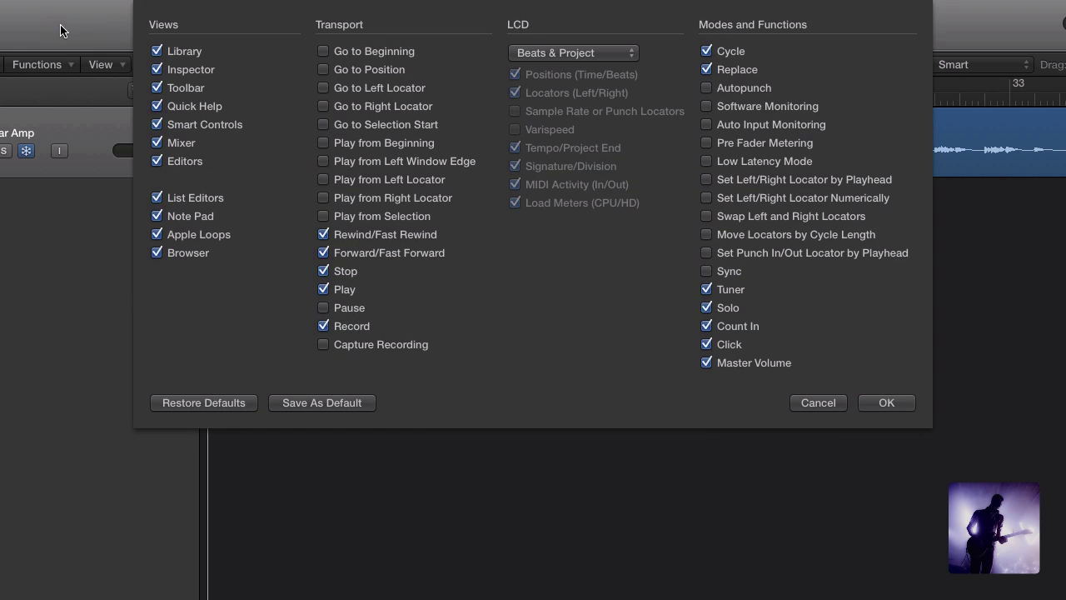
{"action": "left_click", "coordinate": [599, 55]}
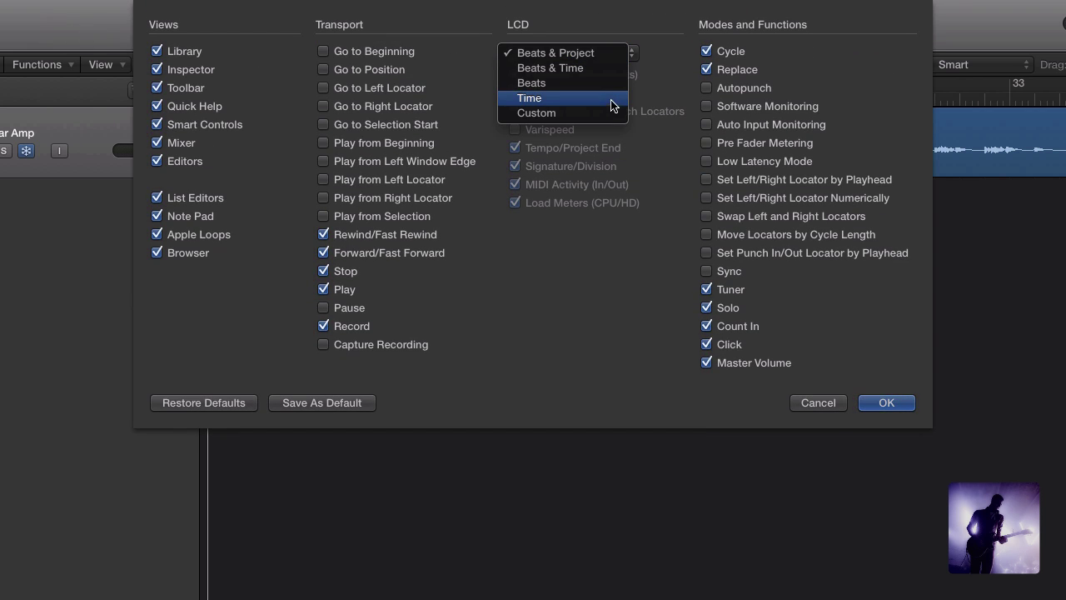
{"action": "key", "text": "Escape"}
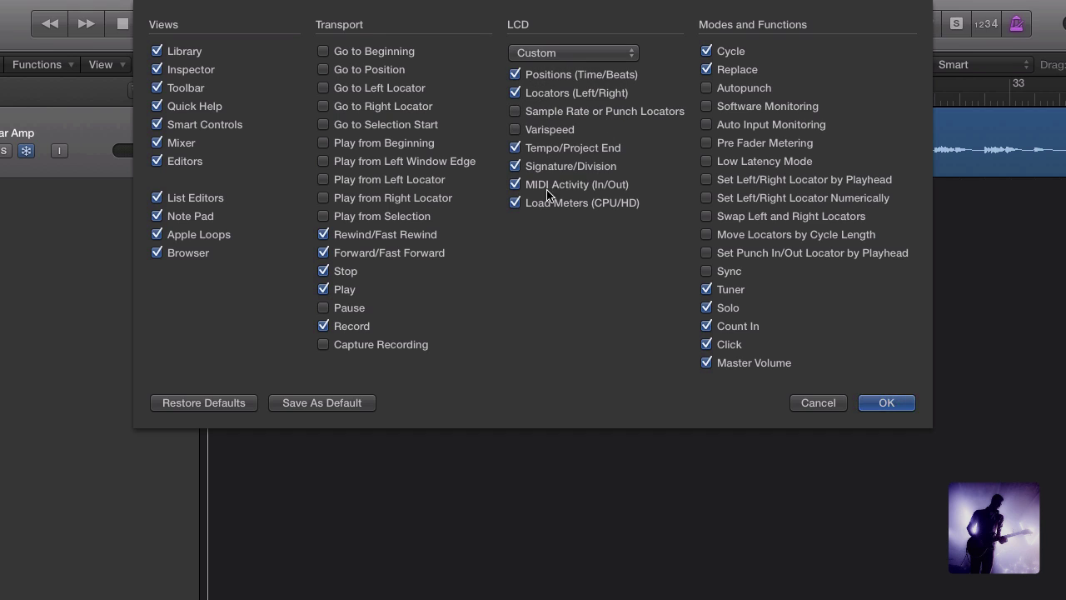
{"action": "left_click", "coordinate": [881, 403]}
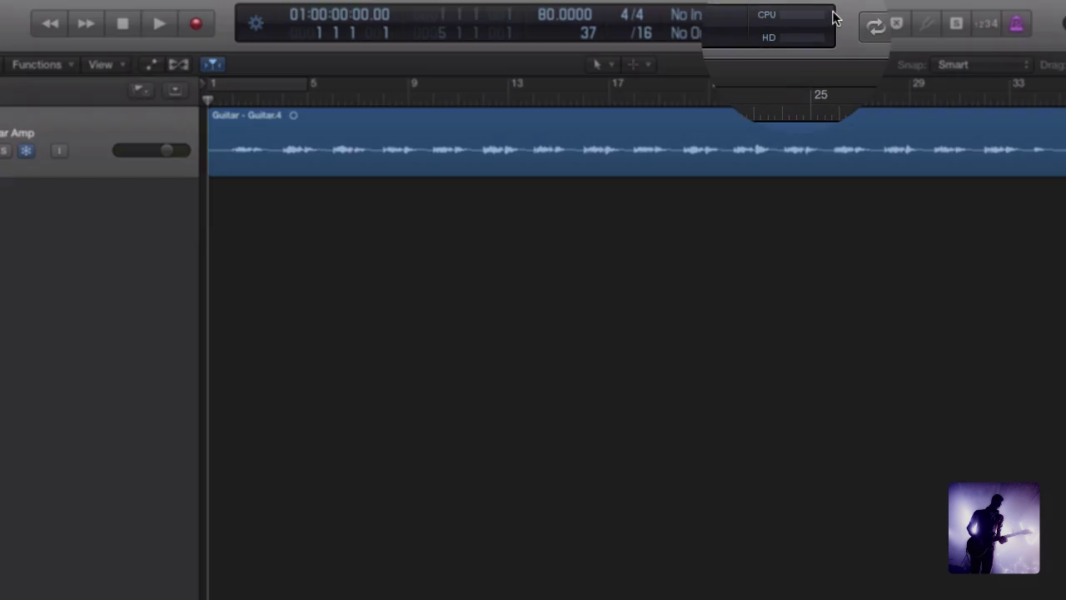